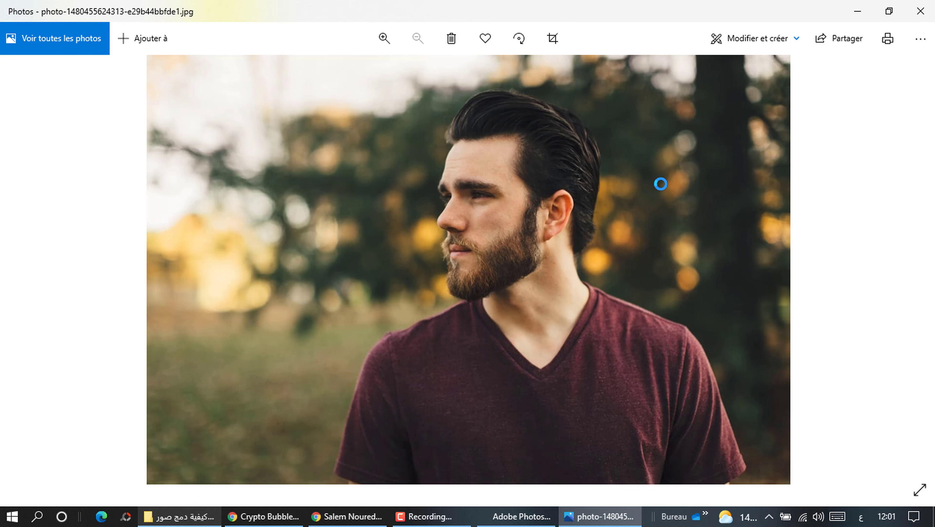
Step: Zoom in and out on the bearded-man photo in Photos, then close it
left_click(391, 46)
left_click(392, 46)
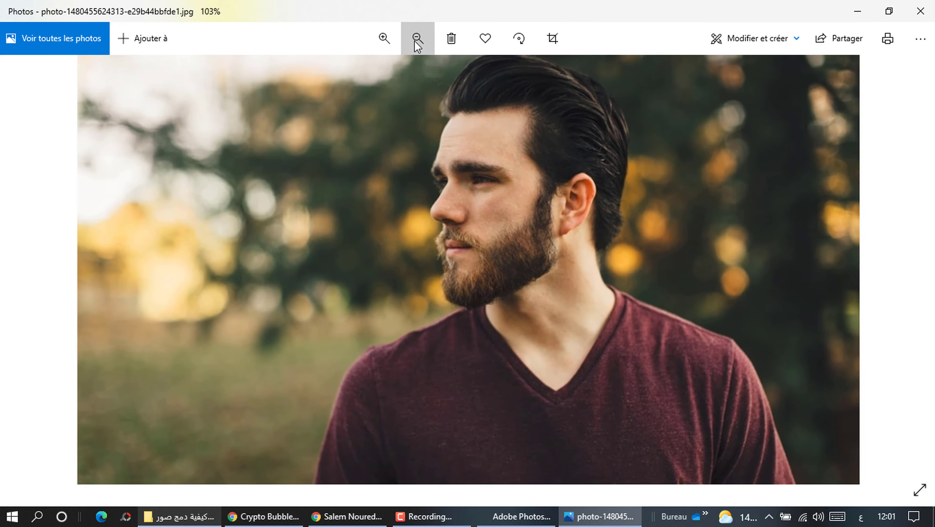
left_click(415, 42)
left_click(923, 8)
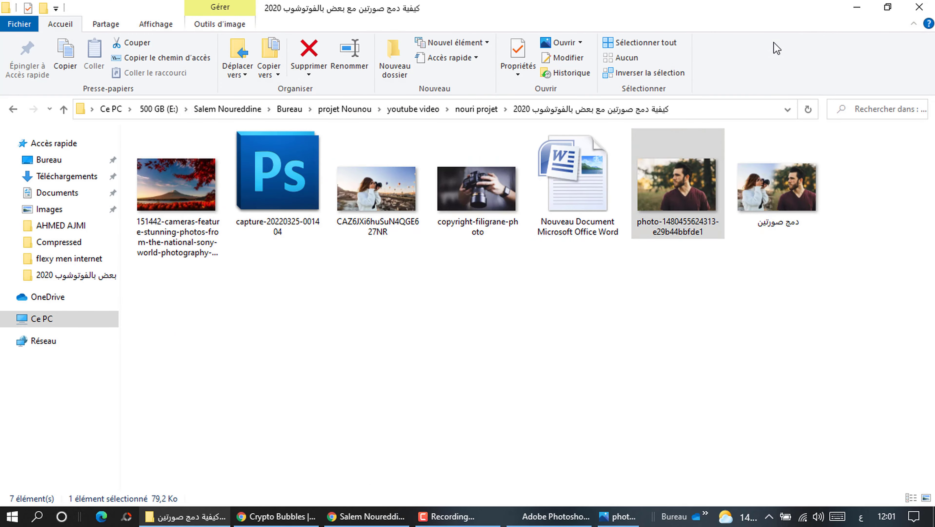
Step: Open the woman-photographer photo, zoom in to inspect it, then close the viewer
left_click(371, 206)
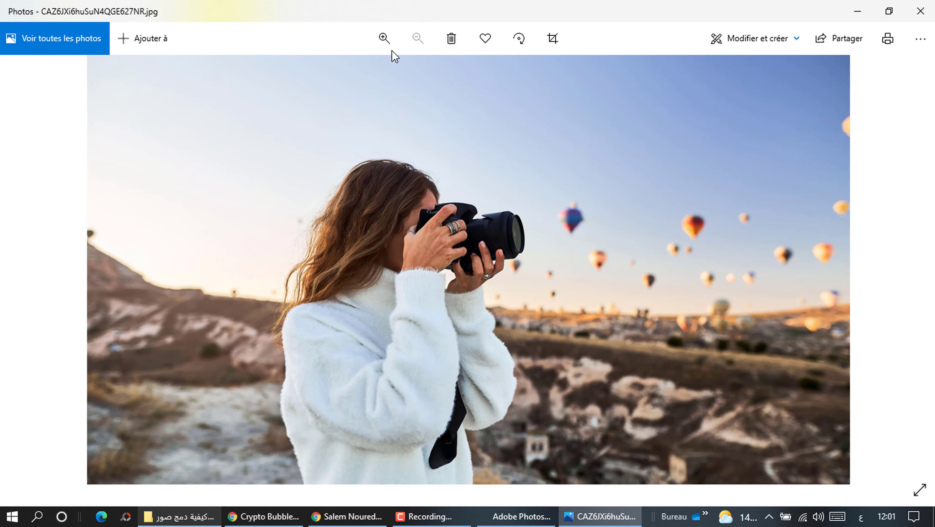
left_click(384, 37)
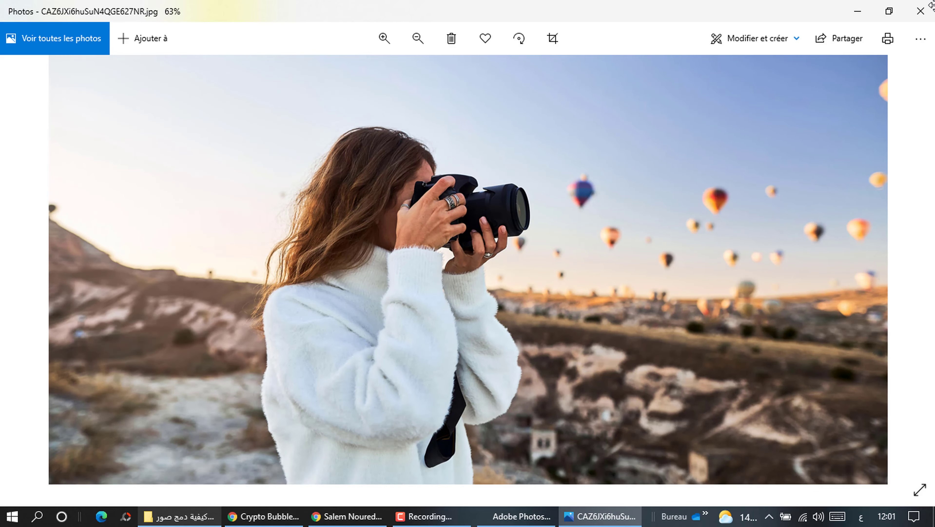
left_click(923, 16)
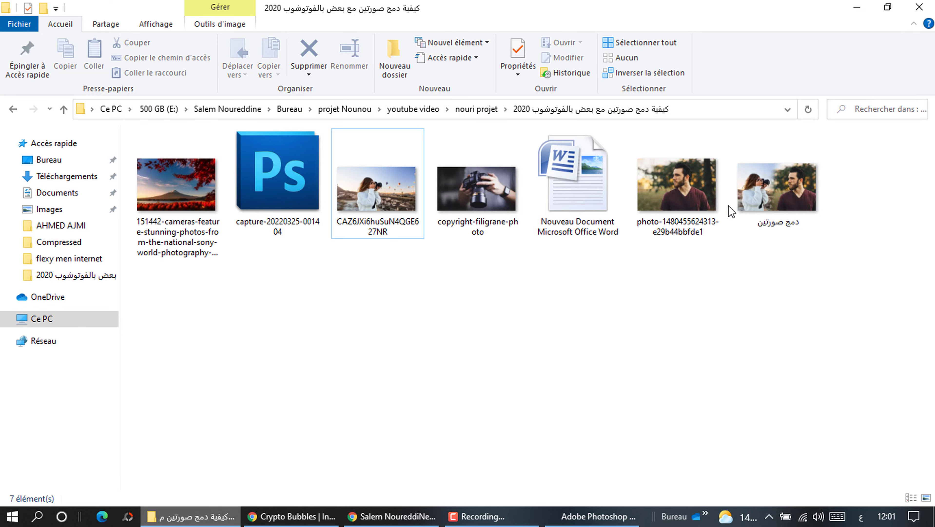
Step: Preview the finished woman-and-bearded-man gradient blend, then return to the desktop
left_click(772, 196)
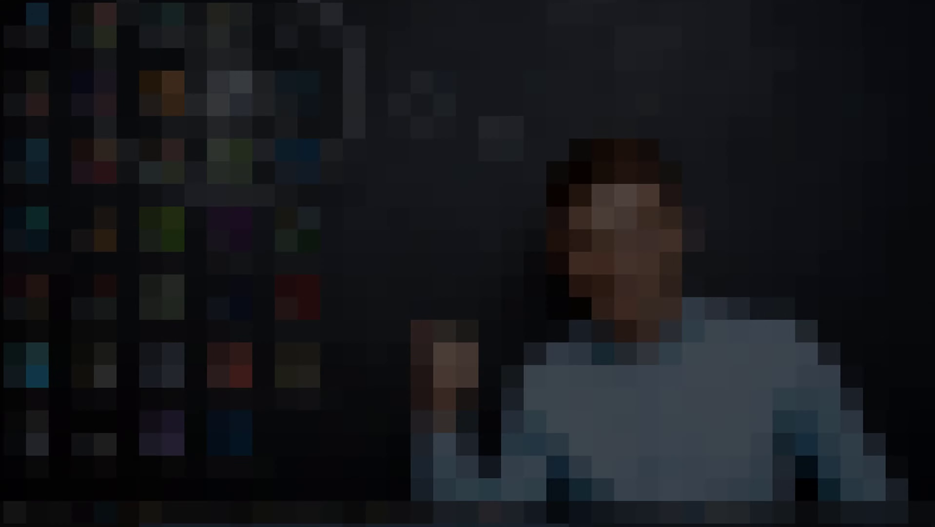
key("Return")
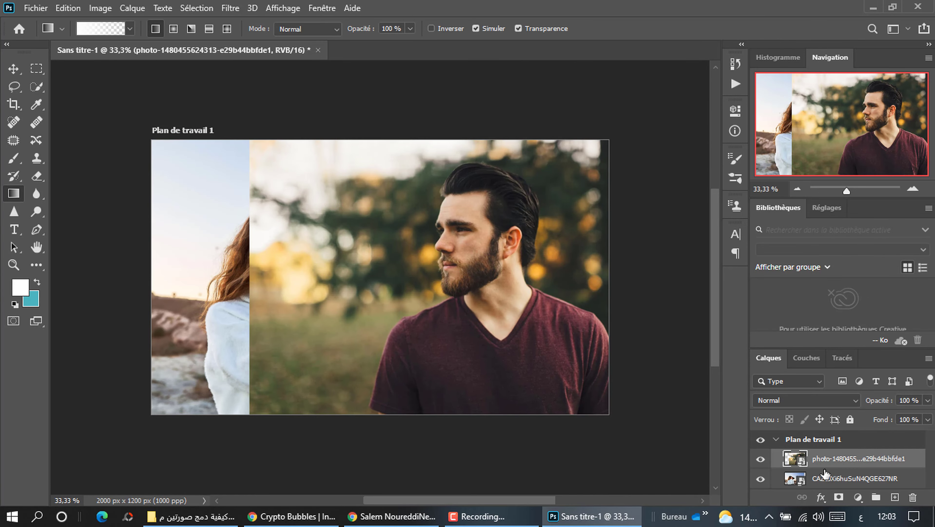
left_click_drag(203, 244, 394, 245)
left_click_drag(251, 362, 376, 266)
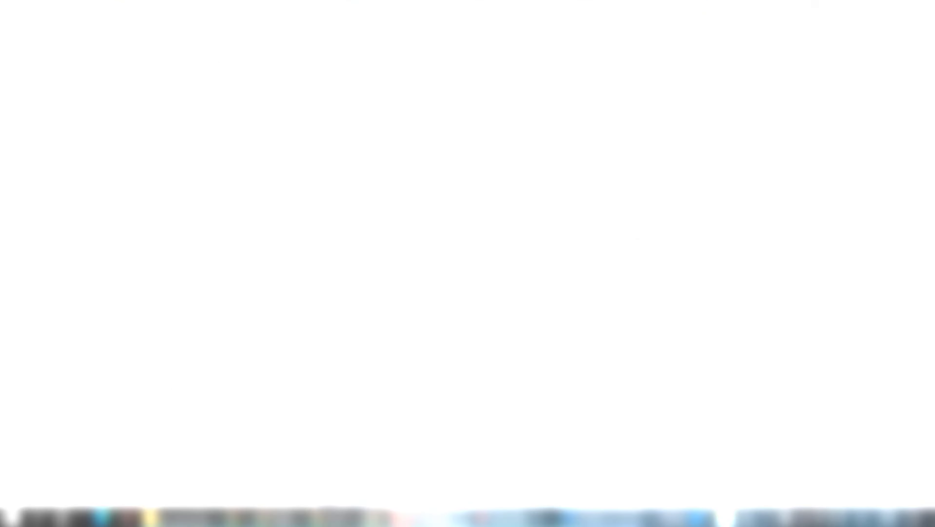
scroll(428, 334, "down", 2)
scroll(334, 330, "down", 3)
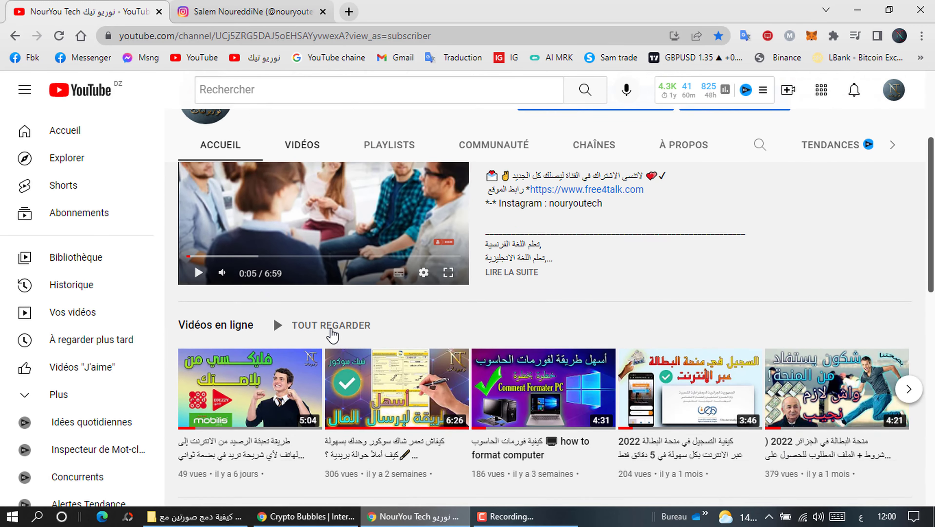
scroll(332, 333, "down", 3)
scroll(333, 334, "down", 2)
scroll(333, 334, "down", 2)
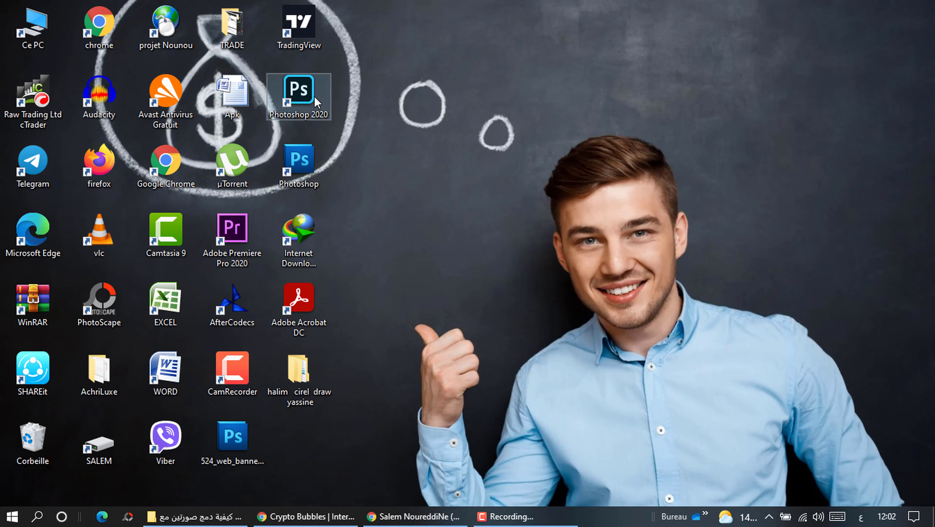
Step: Launch Photoshop 2020 from its desktop shortcut and wait for the start screen
double_click(314, 98)
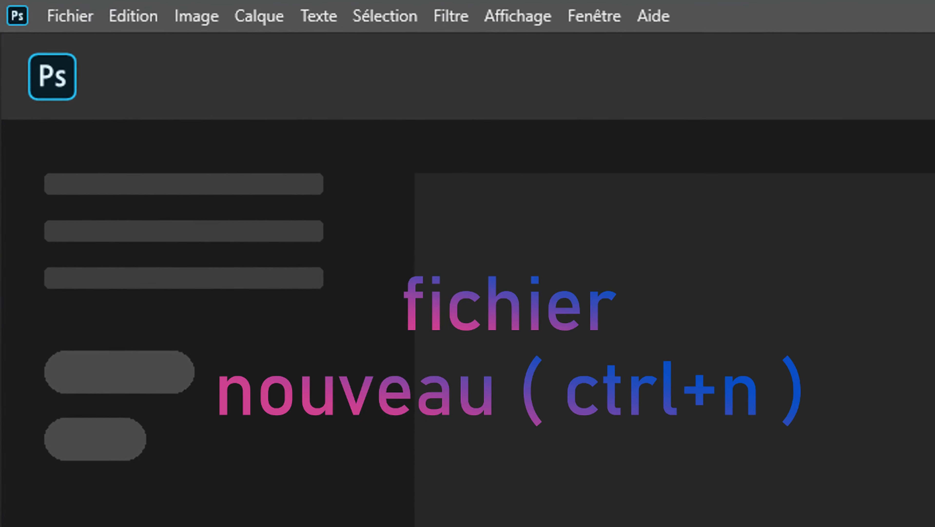
Step: Create a new document 2000 px wide by 1200 px high with Artboards enabled
left_click(149, 36)
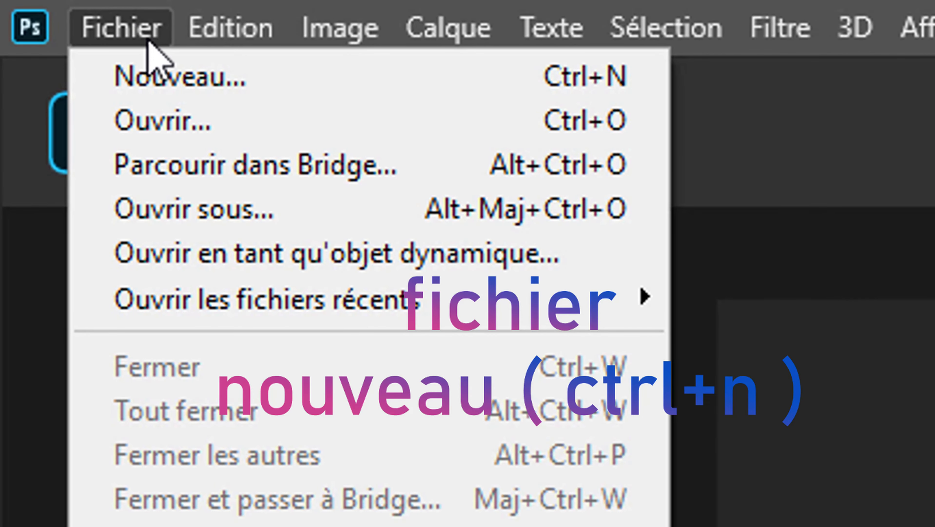
left_click(183, 76)
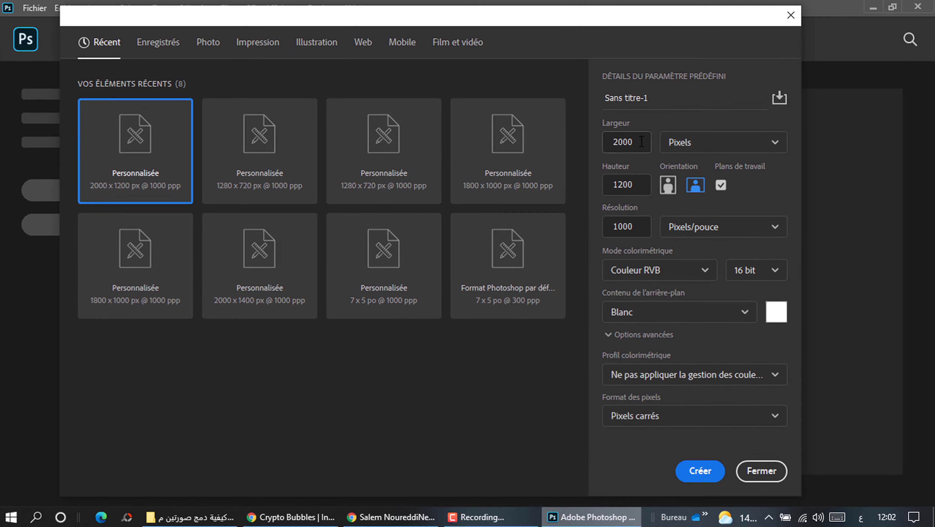
double_click(646, 150)
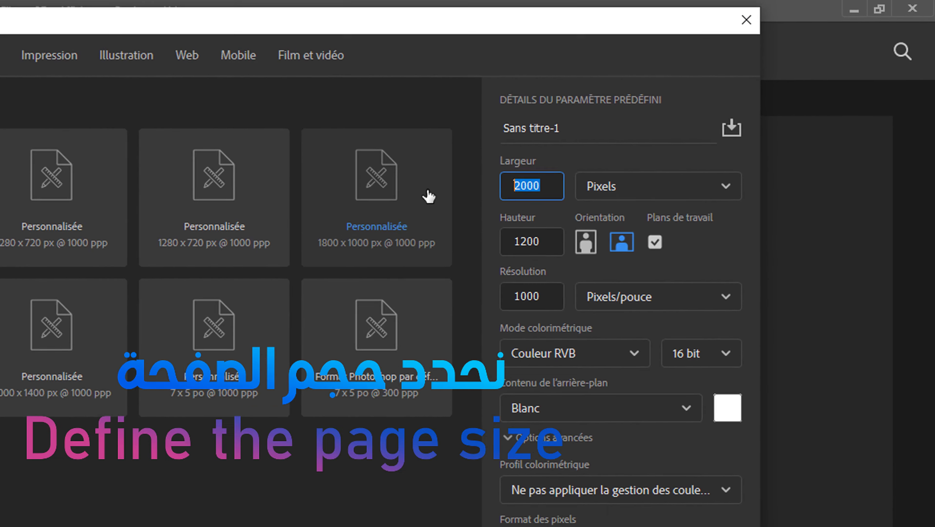
type("2000")
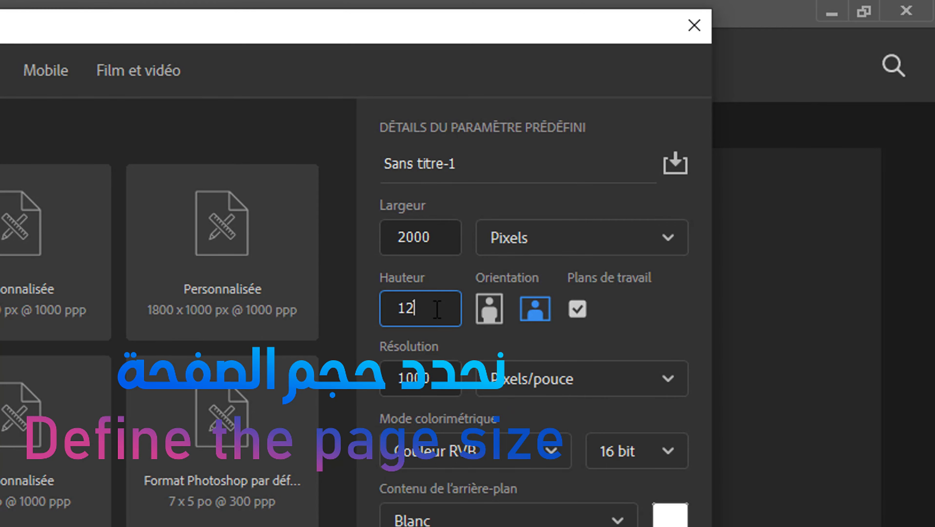
type("00")
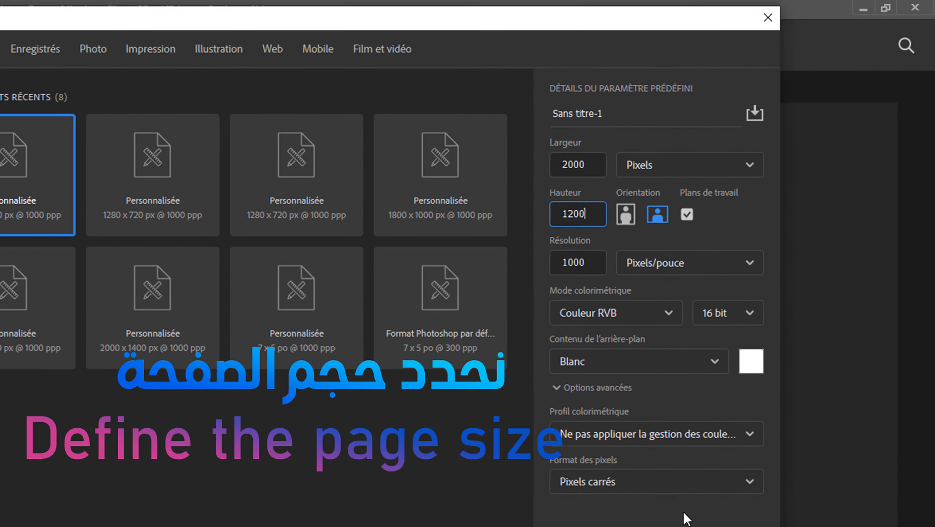
left_click(686, 516)
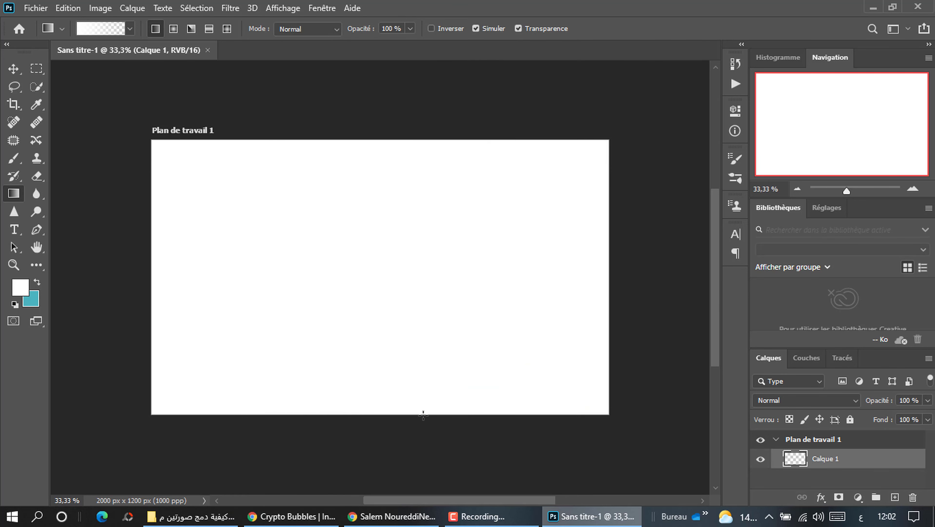
Step: Place the CAZ6JXi6huSuN4QGE627NR photographer photo on the artboard, scaled to about 34%
left_click(221, 517)
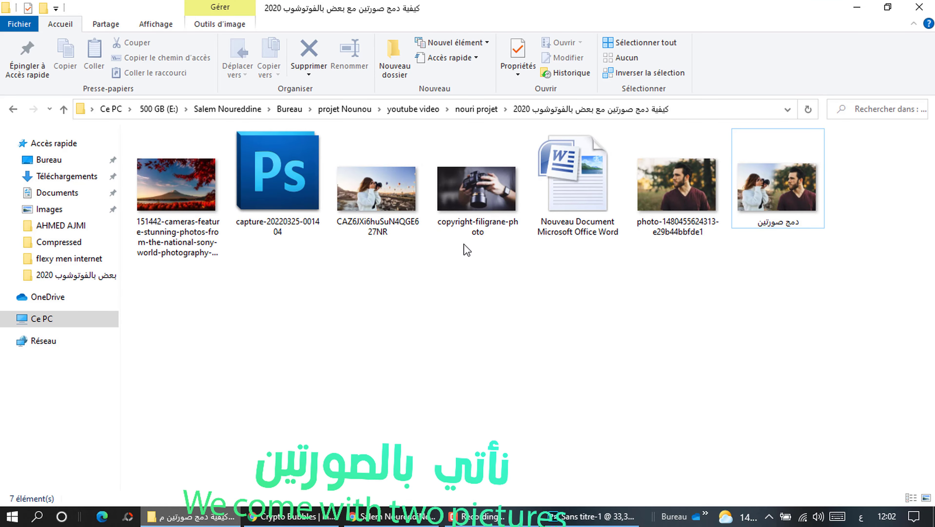
mouse_move(544, 287)
left_mouse_down()
mouse_move(428, 391)
mouse_move(286, 290)
left_mouse_up()
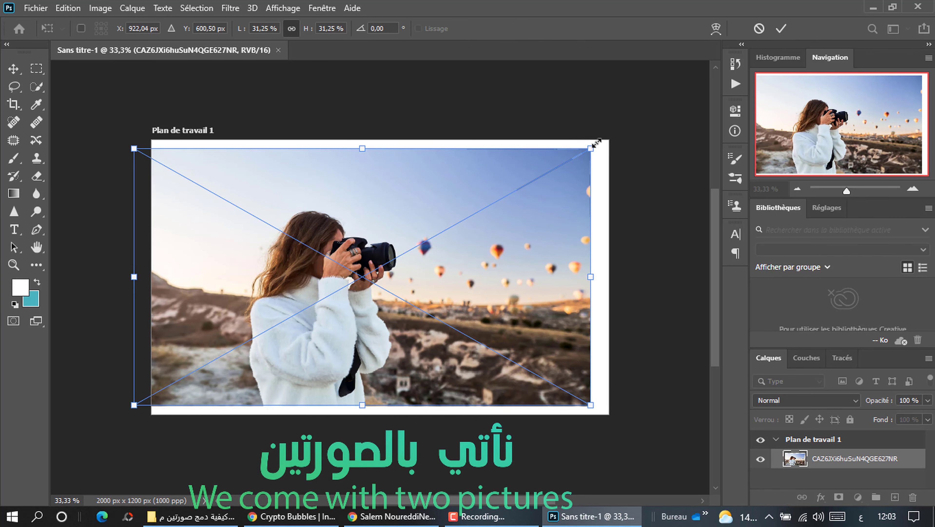
left_click_drag(596, 143, 620, 128)
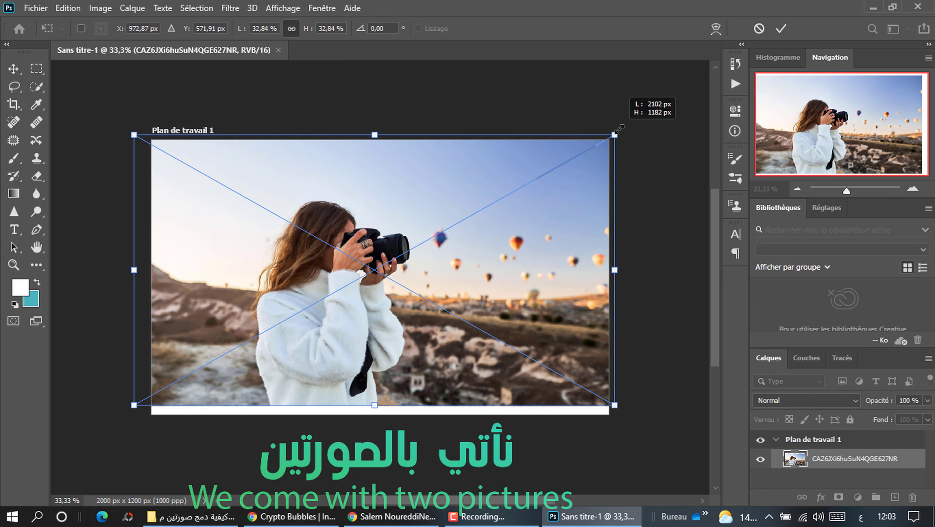
mouse_move(620, 128)
left_mouse_down()
mouse_move(595, 139)
mouse_move(609, 131)
left_mouse_up()
mouse_move(565, 163)
left_mouse_down()
mouse_move(518, 164)
mouse_move(551, 163)
left_mouse_up()
key("Return")
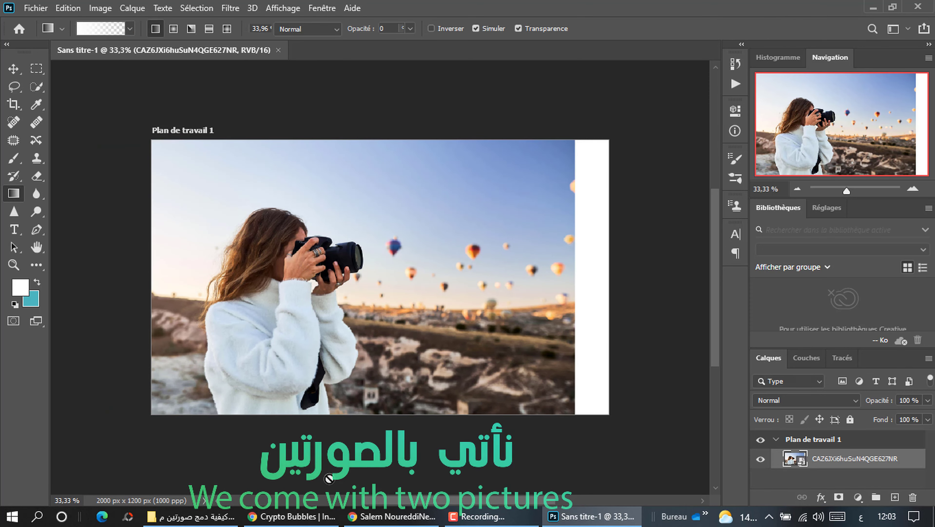
left_click(213, 524)
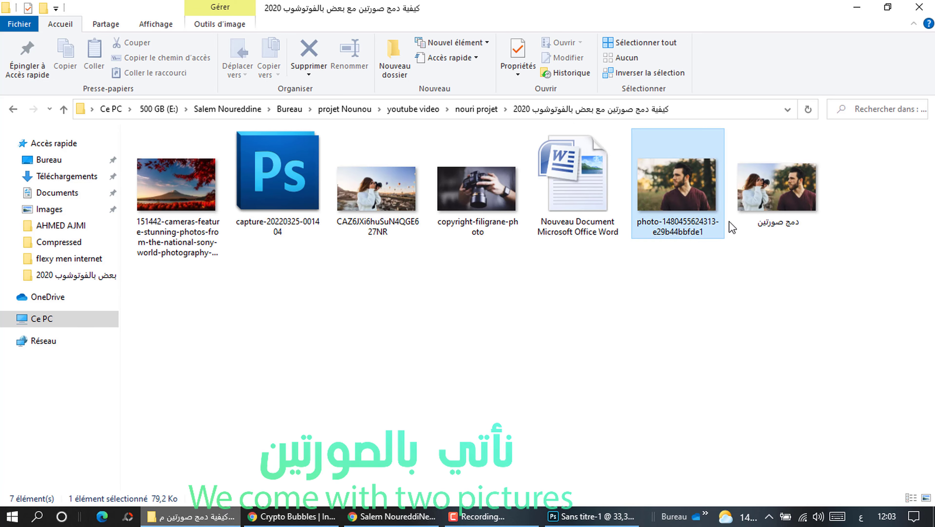
mouse_move(723, 223)
left_mouse_down()
mouse_move(631, 480)
mouse_move(494, 350)
mouse_move(487, 329)
left_mouse_up()
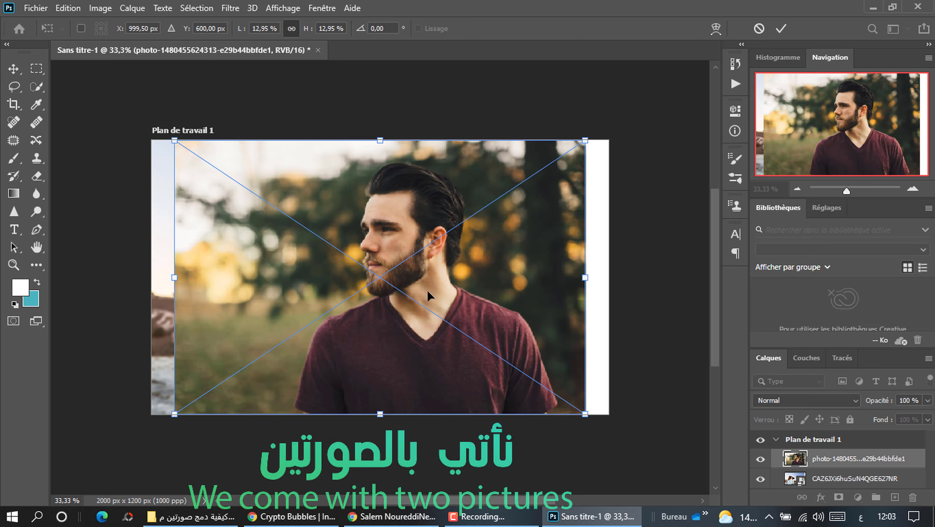
left_click_drag(428, 295, 511, 294)
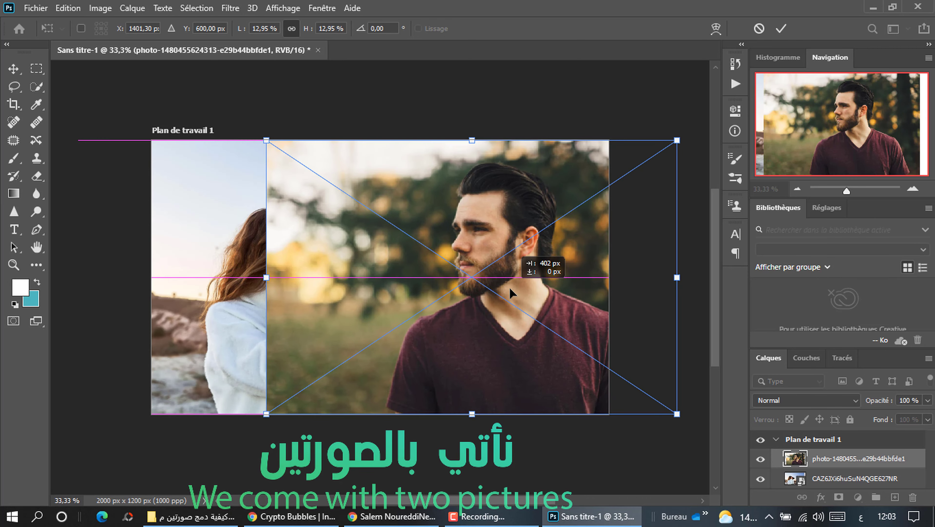
left_click_drag(511, 293, 485, 291)
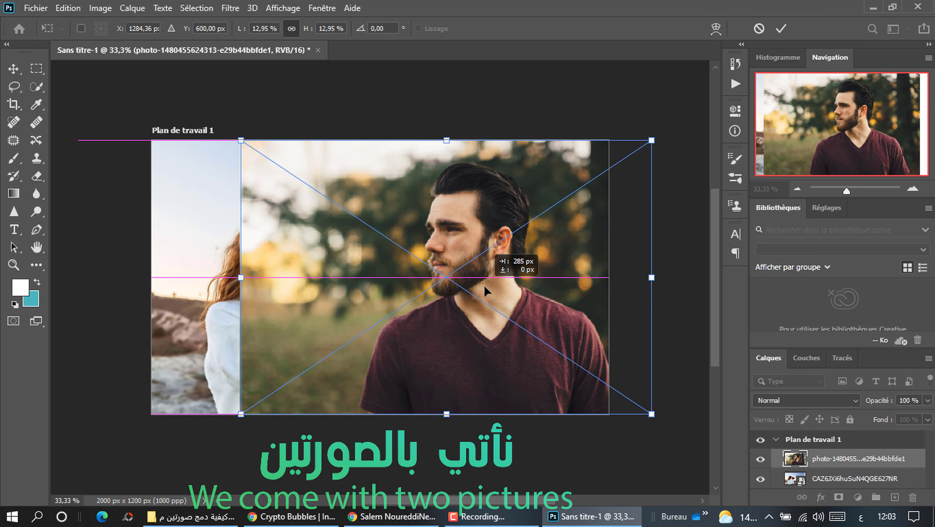
left_click_drag(485, 291, 493, 291)
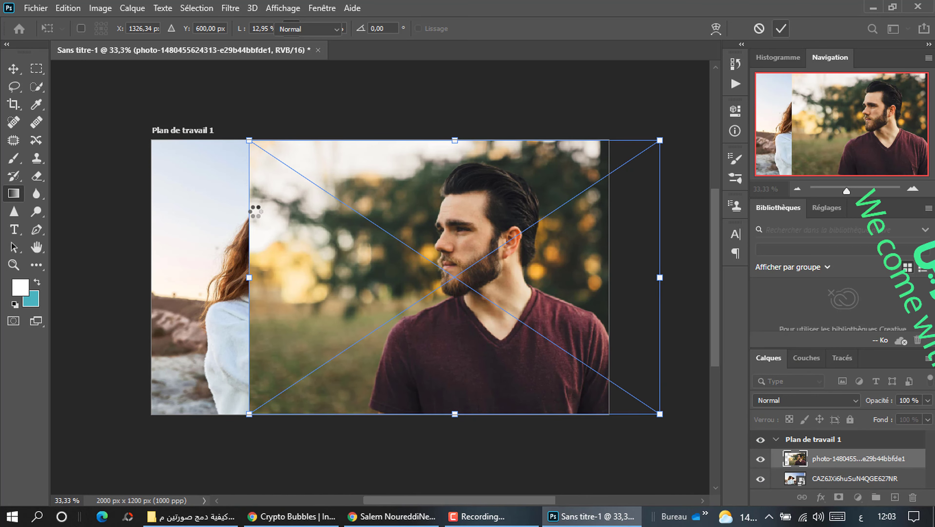
key("Return")
key("g")
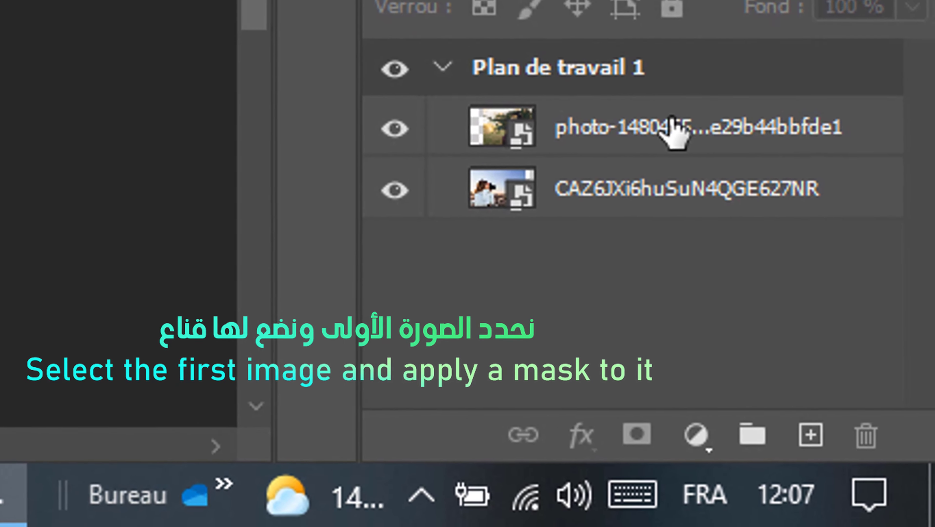
Step: Add a white layer mask to the photo-1480455 bearded-man layer
left_click(672, 119)
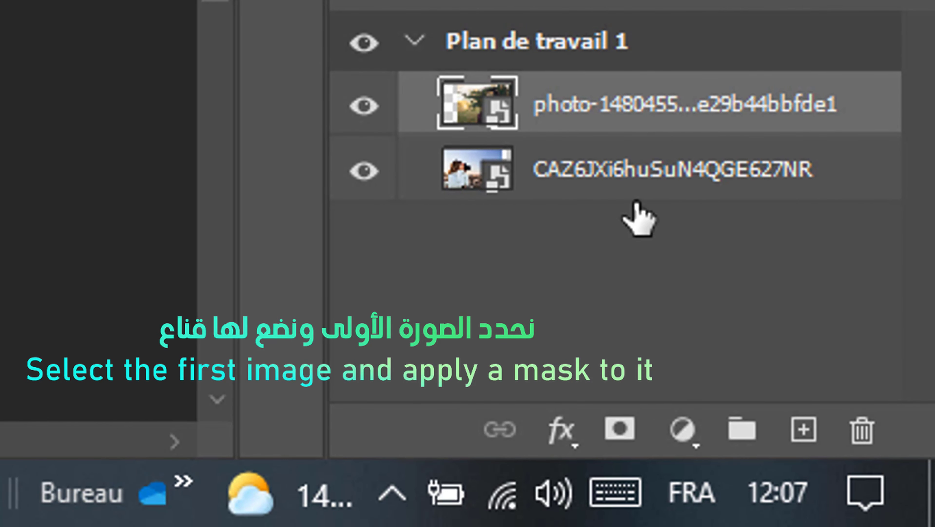
left_click(626, 435)
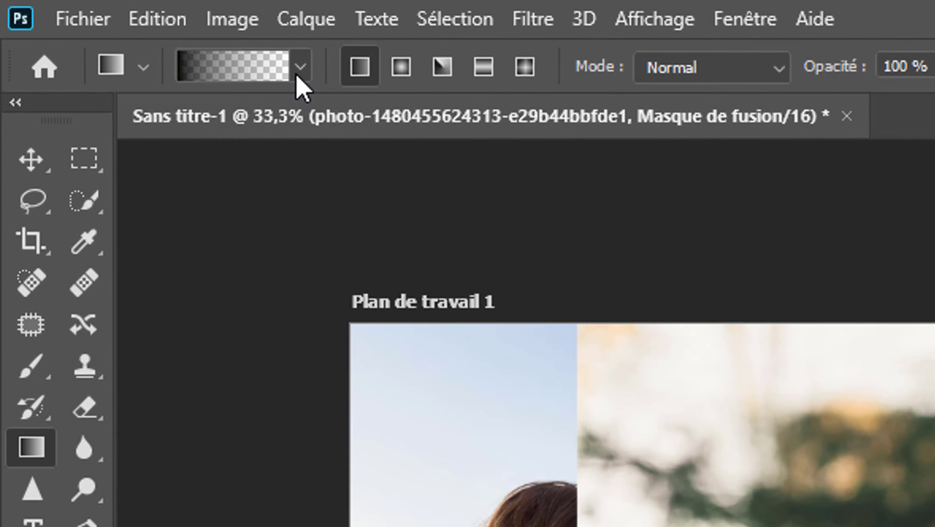
Step: Choose the foreground-to-transparent gradient from the Basiques presets
left_click(215, 52)
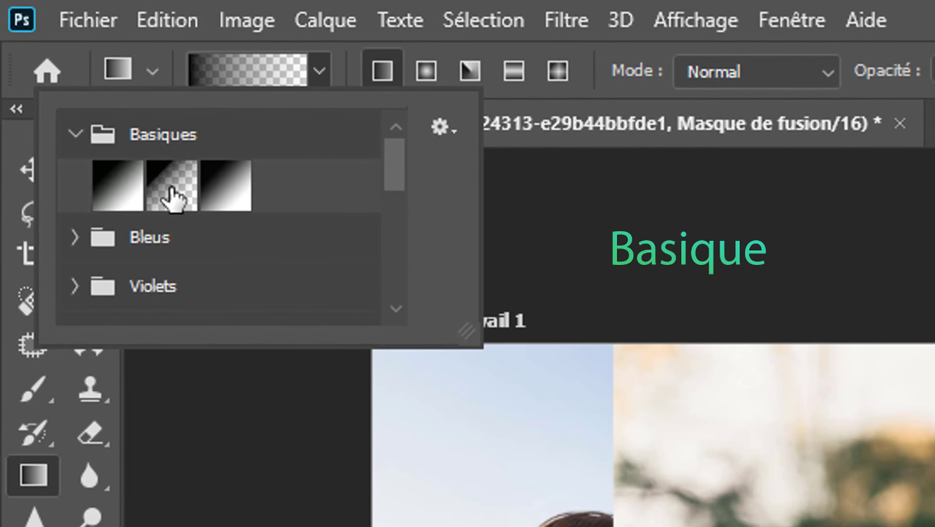
left_click(183, 207)
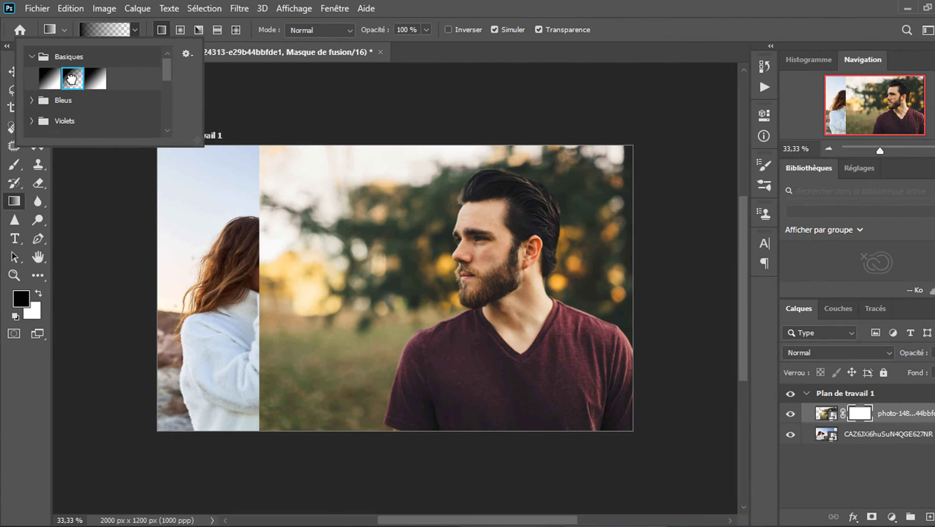
double_click(69, 76)
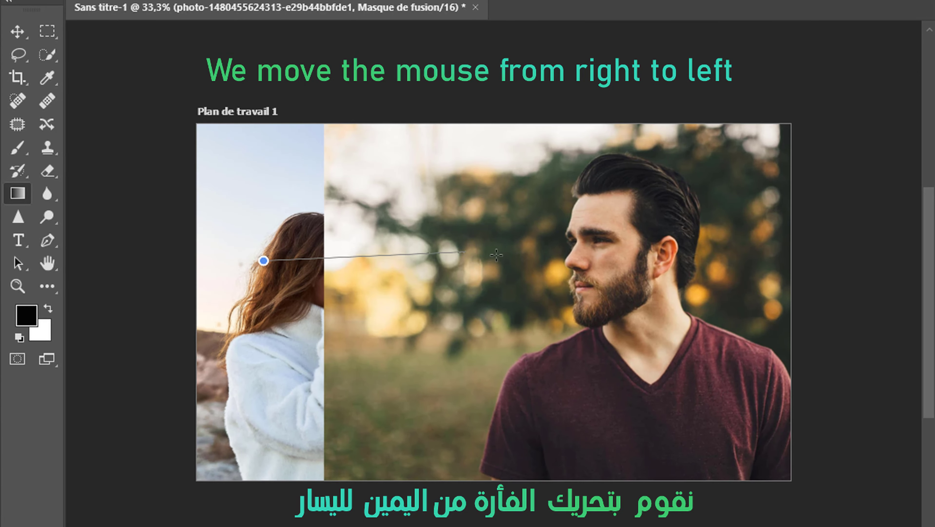
Step: Drag several mask gradients at different angles so the woman fades into the man's photo
left_click_drag(511, 261, 512, 260)
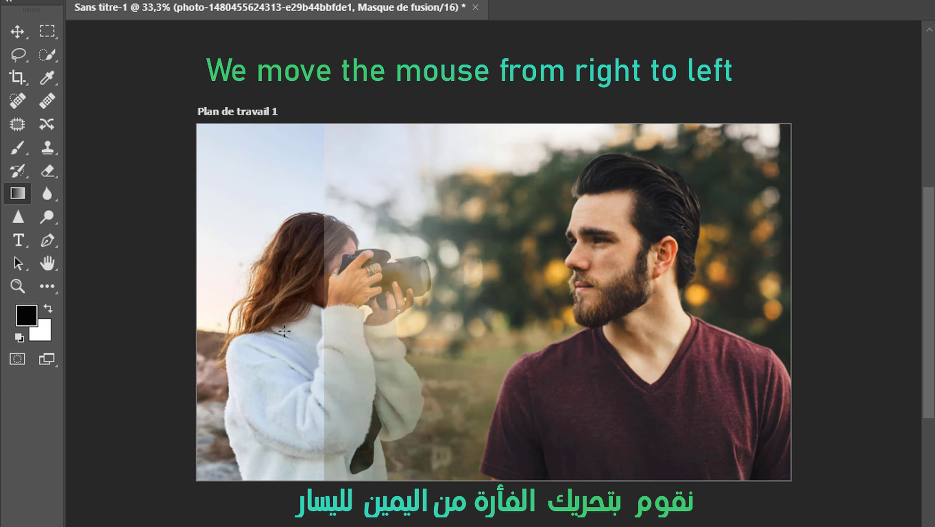
left_click_drag(458, 356, 348, 360)
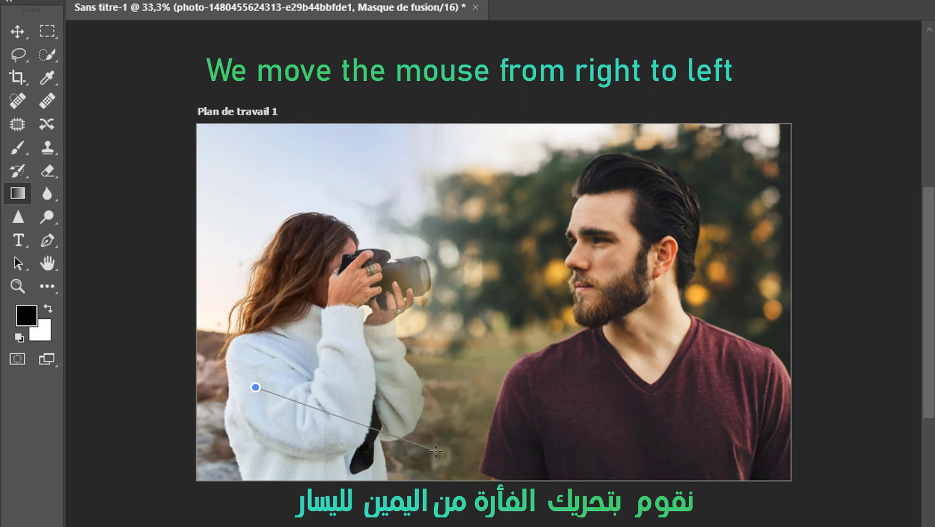
left_click_drag(436, 450, 421, 441)
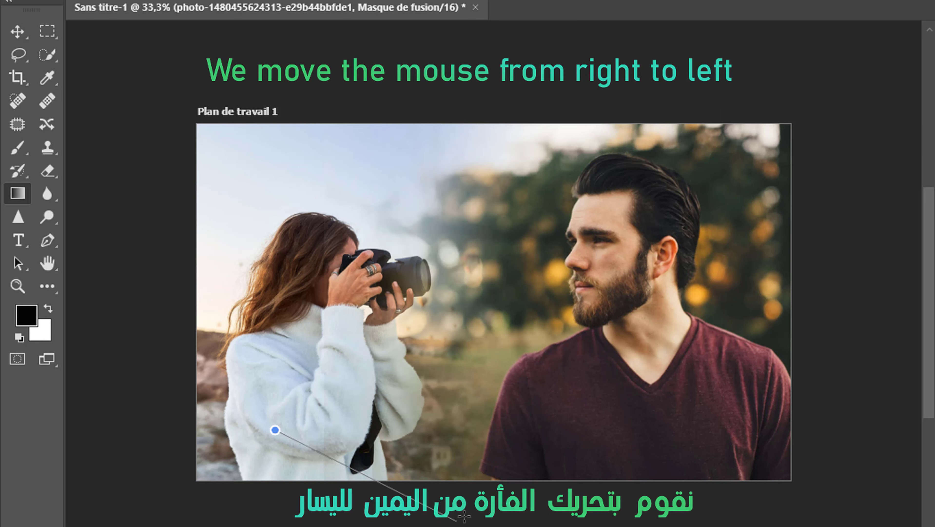
left_click_drag(472, 513, 412, 464)
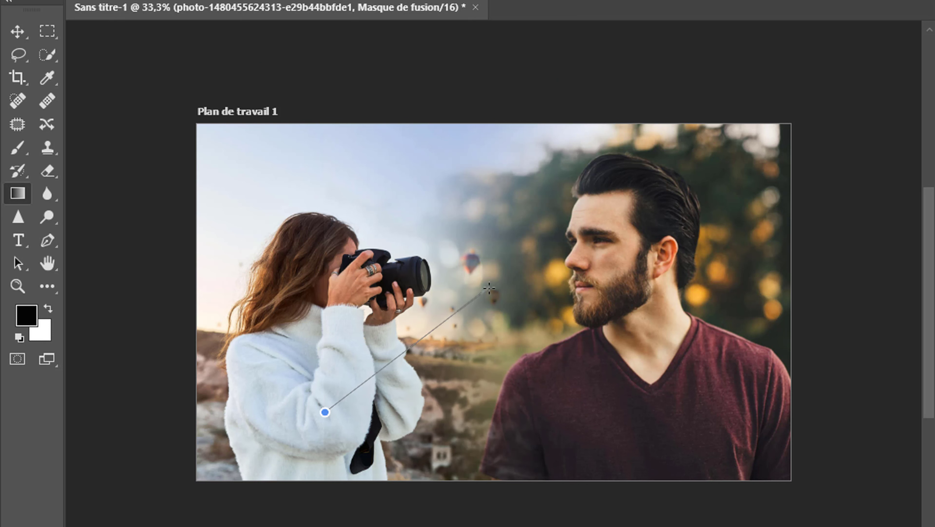
left_click_drag(499, 273, 499, 273)
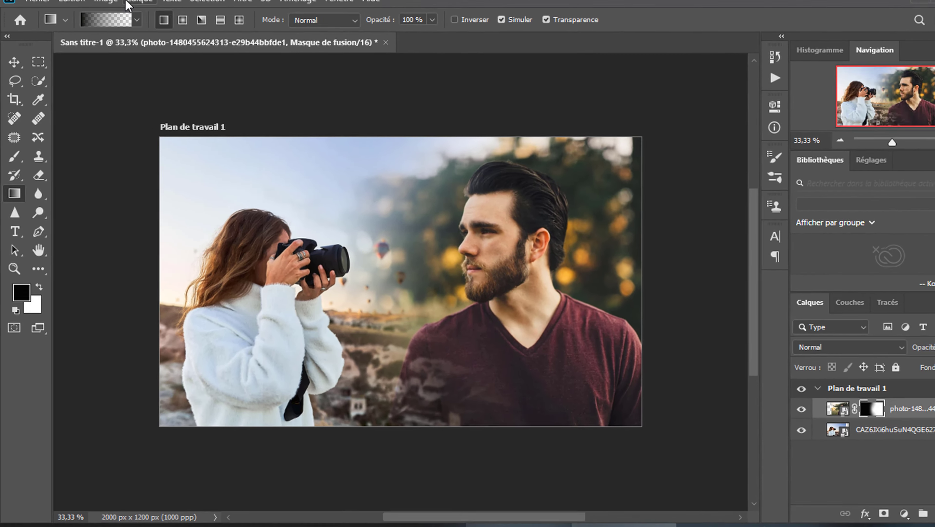
Step: Undo the last mask gradient, keep the mode Normal, then redraw and undo again
left_click(100, 7)
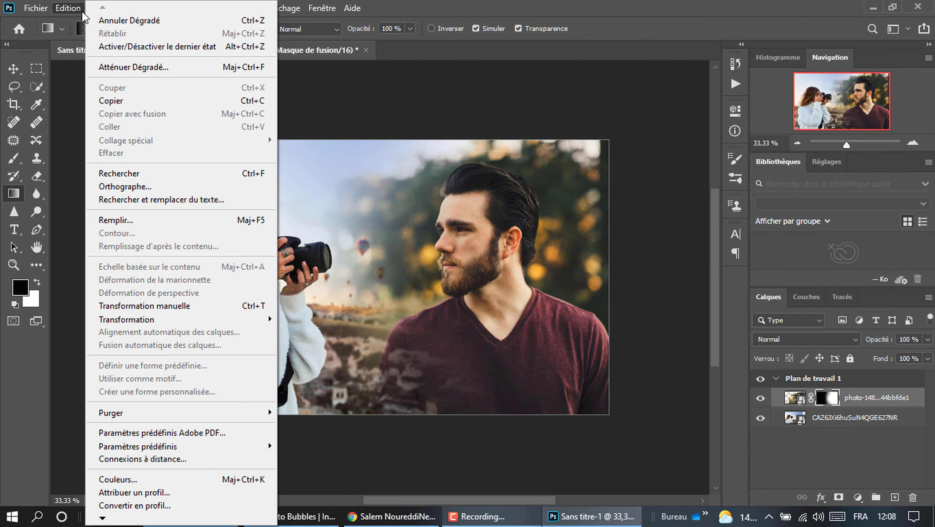
left_click(123, 23)
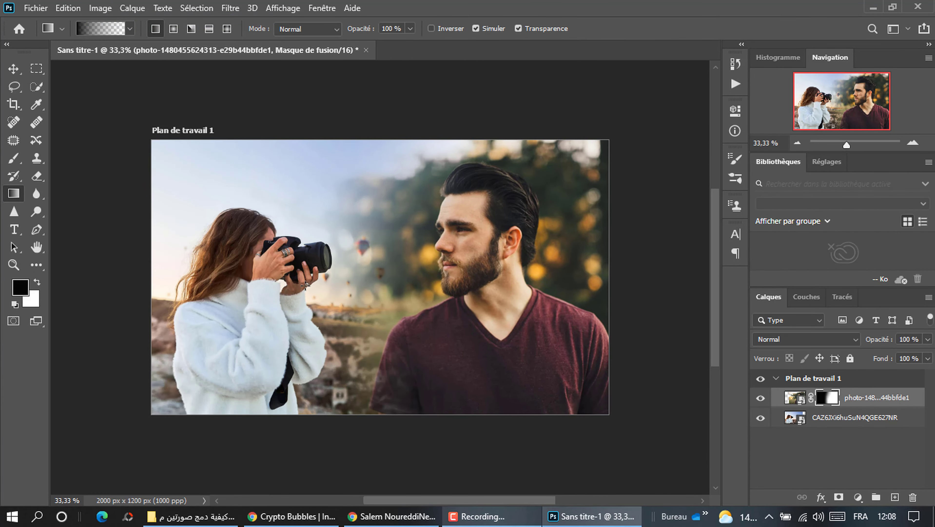
left_click(337, 30)
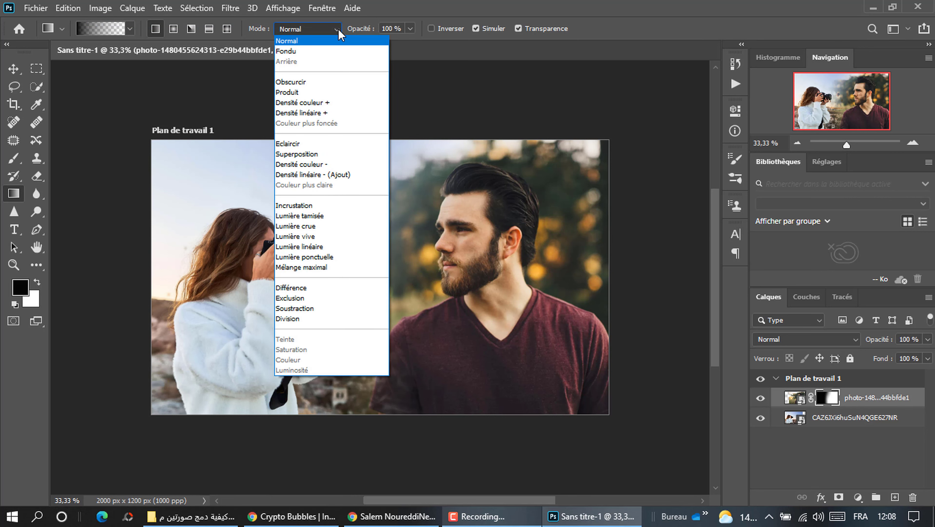
left_click(330, 40)
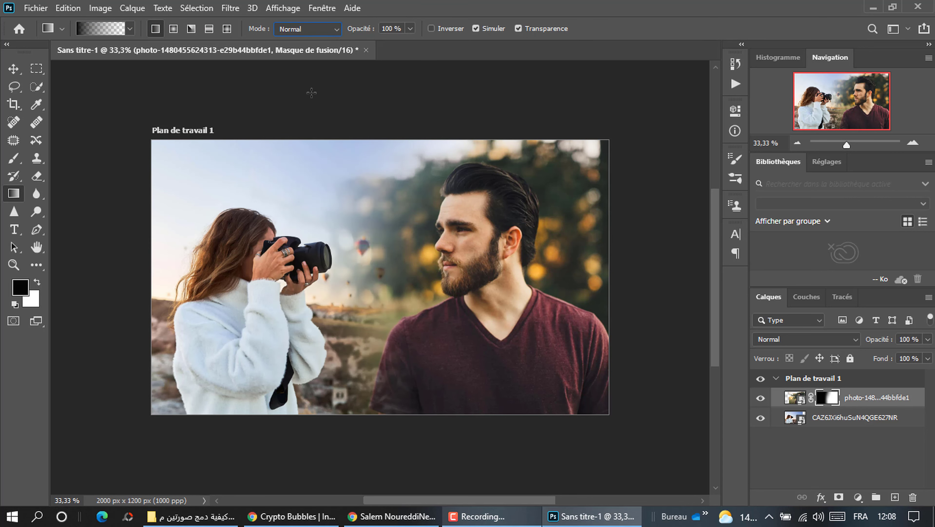
left_click_drag(406, 221, 391, 258)
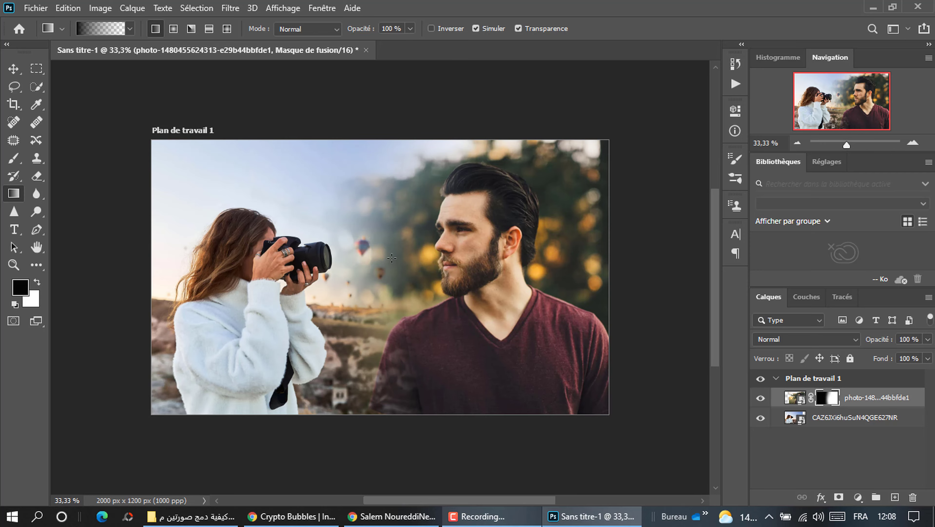
left_click(108, 11)
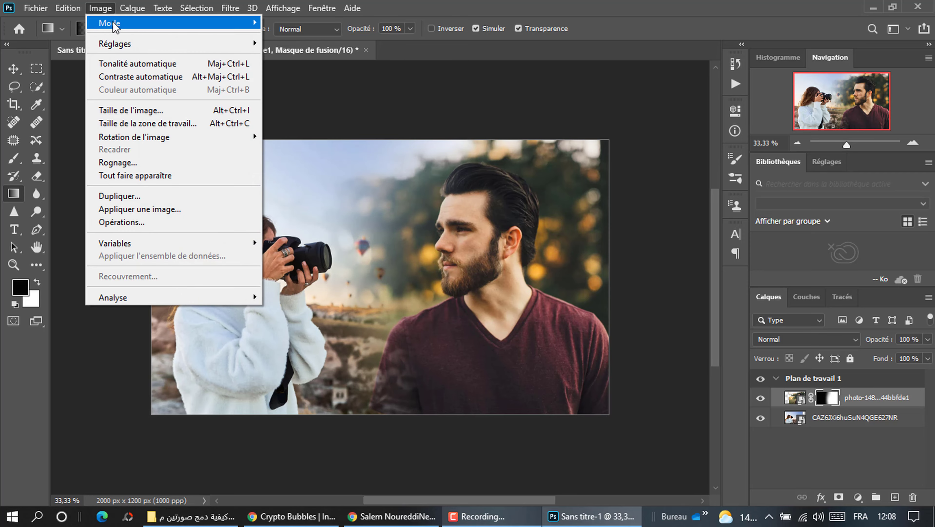
left_click(118, 21)
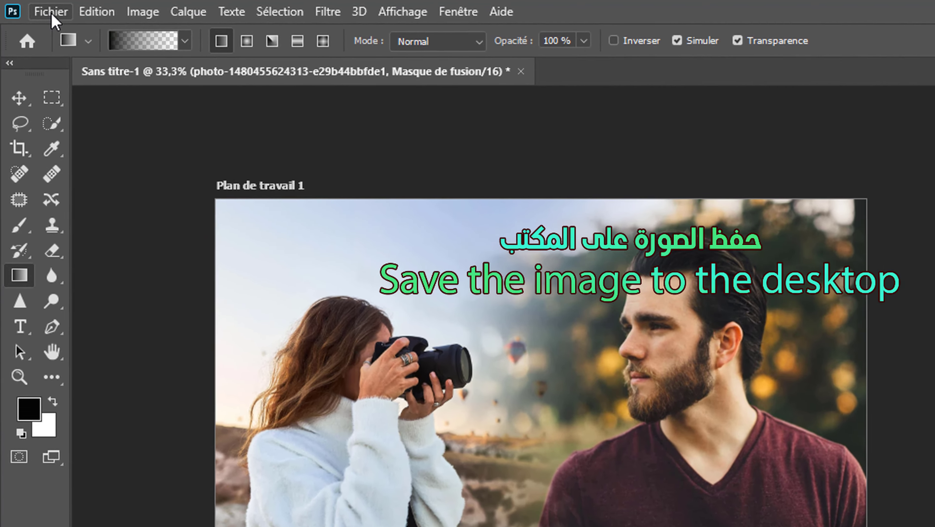
Step: Save the blended image to the desktop as PNG 'yes', then open yes.png from the desktop
left_click(44, 10)
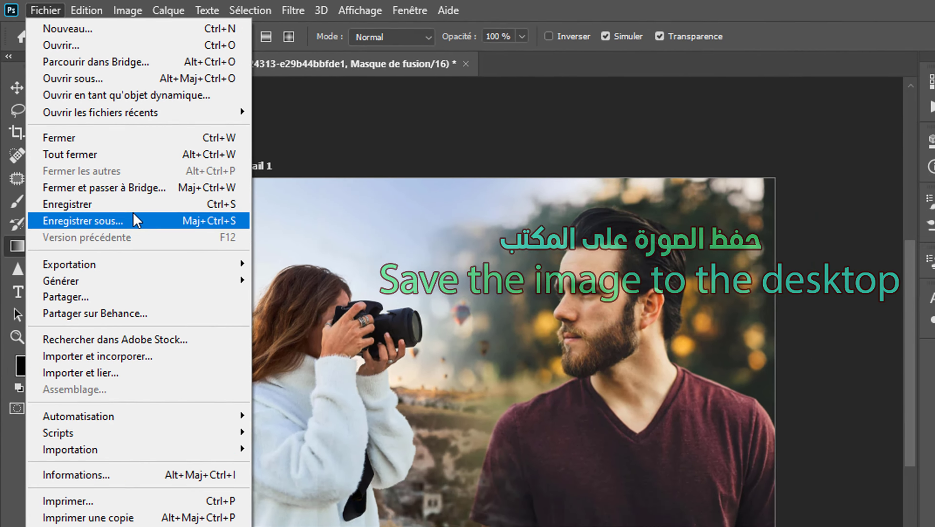
left_click(134, 218)
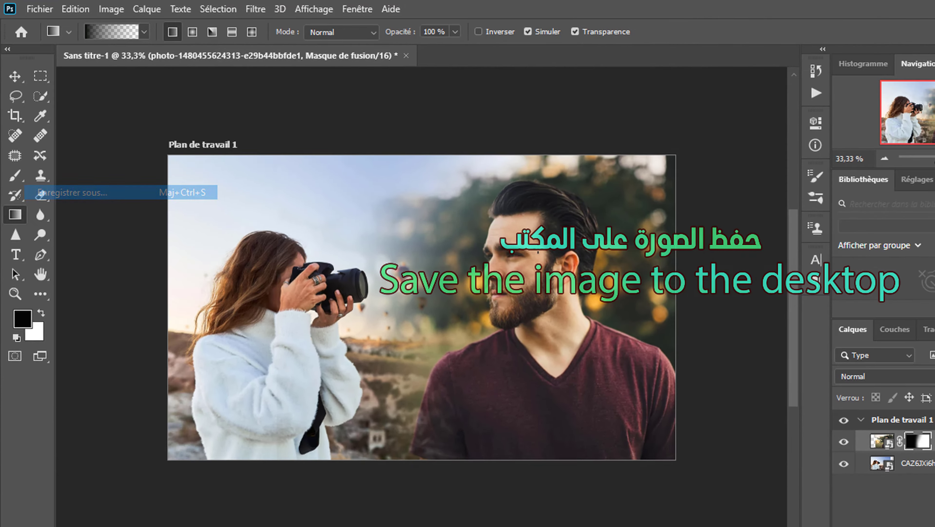
left_click(709, 444)
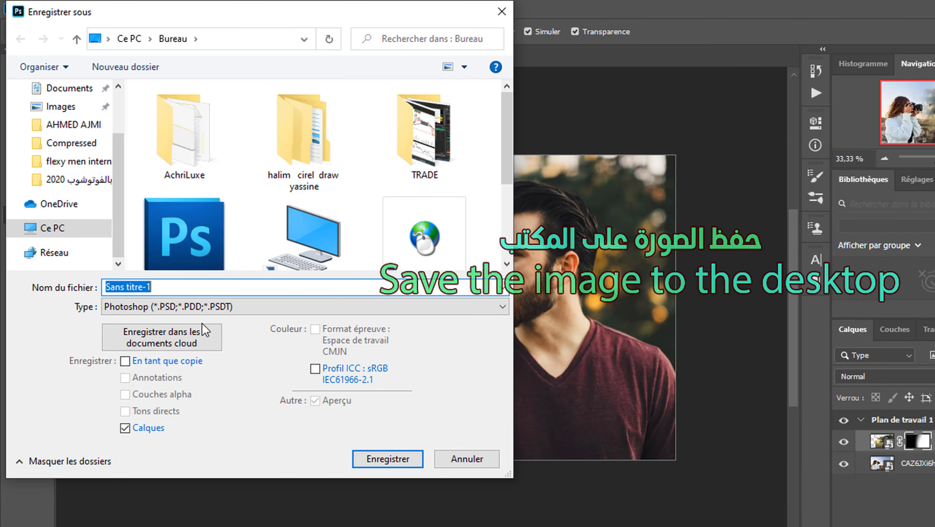
left_click(207, 307)
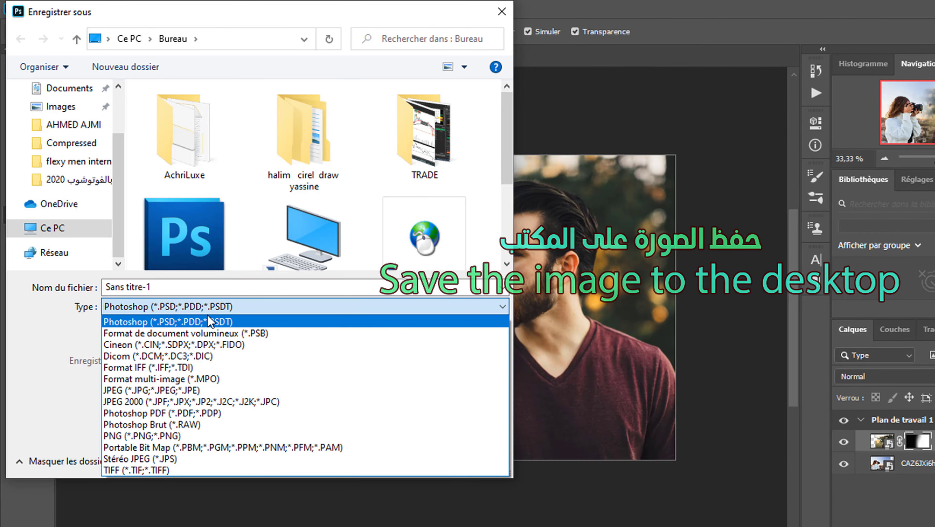
left_click(194, 436)
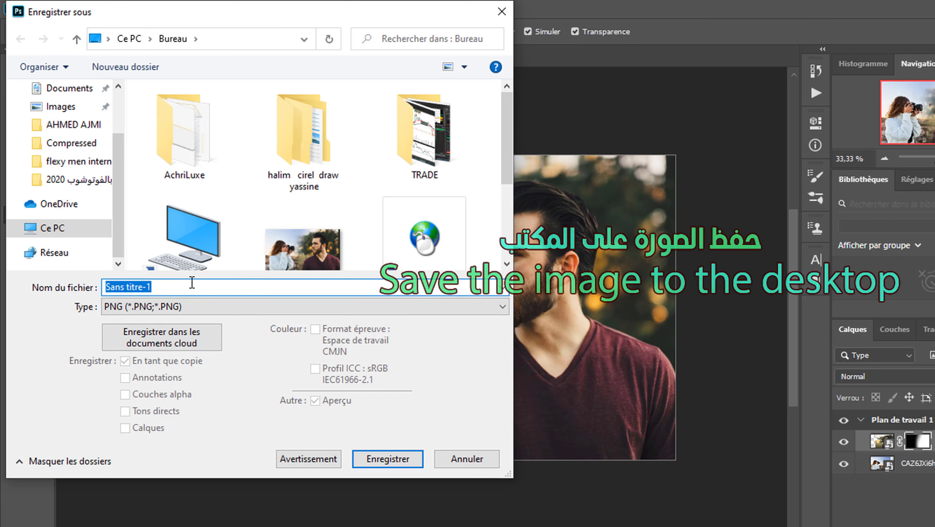
type("yes")
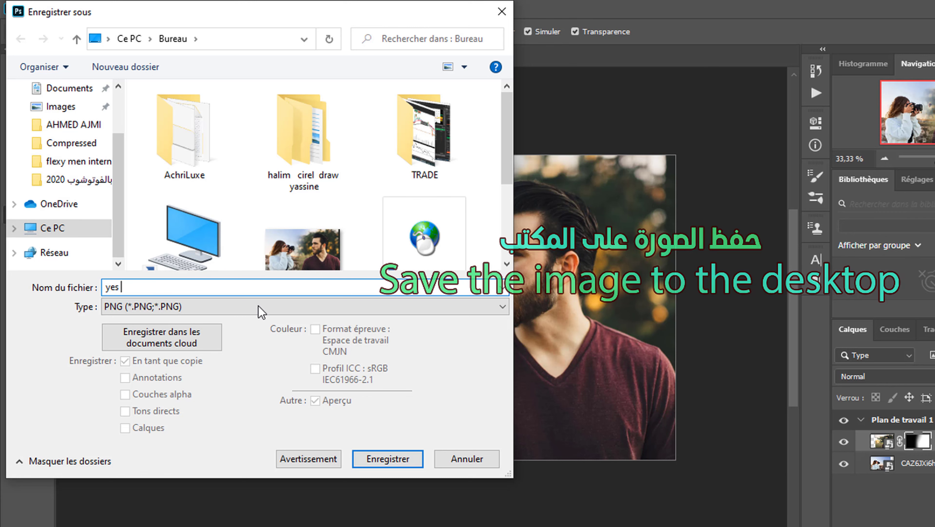
left_click(384, 457)
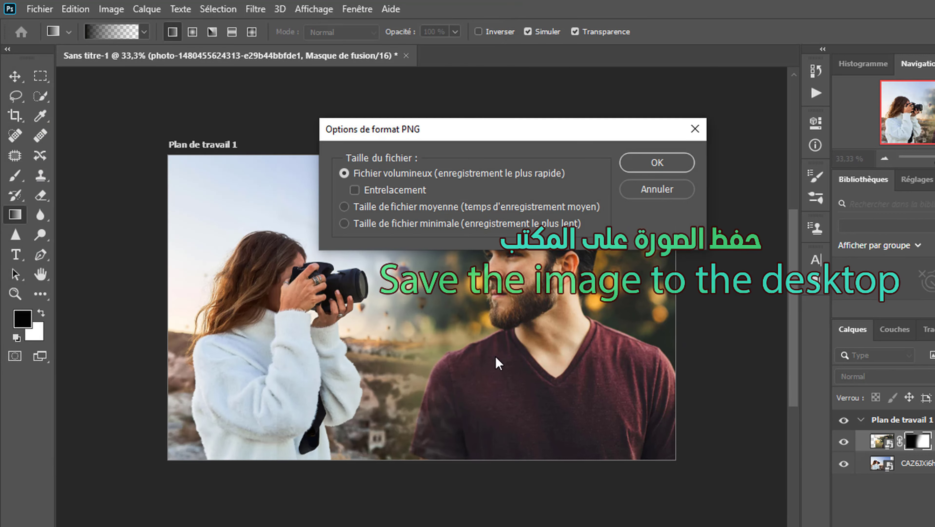
left_click(632, 165)
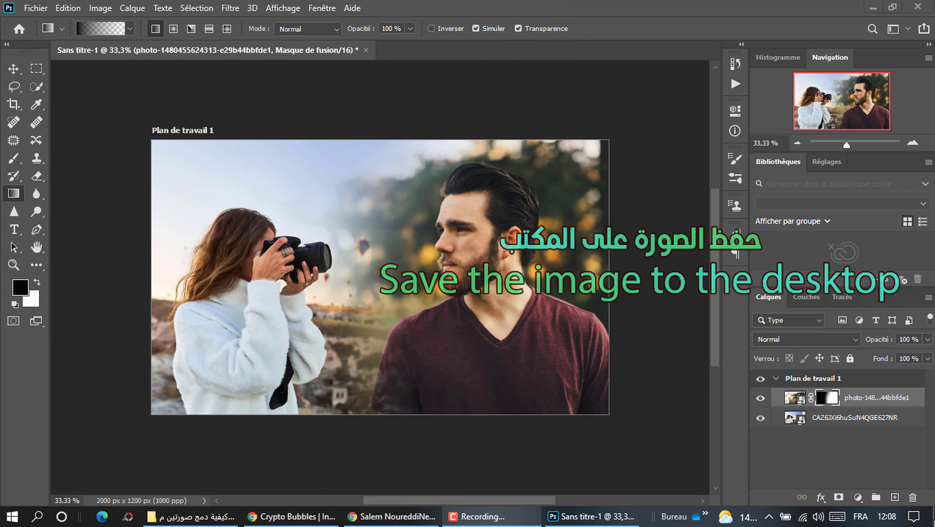
key("super+d")
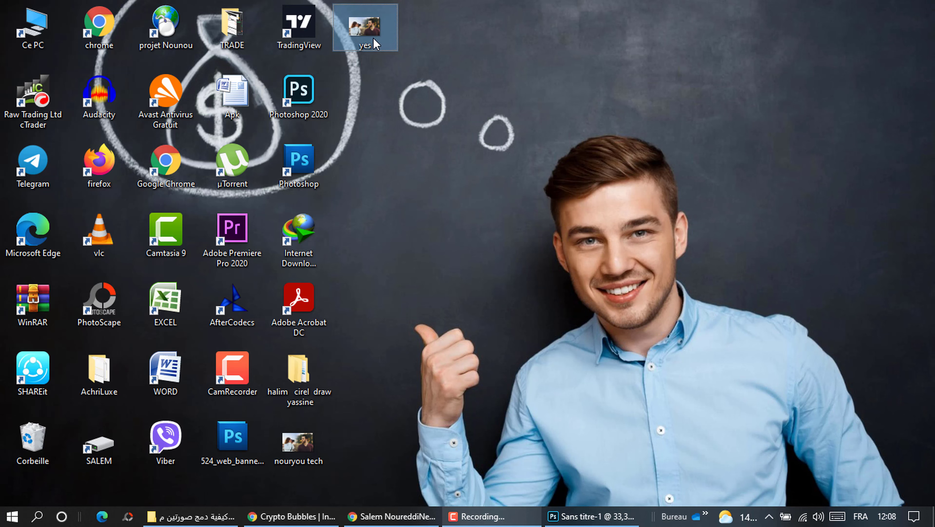
double_click(373, 38)
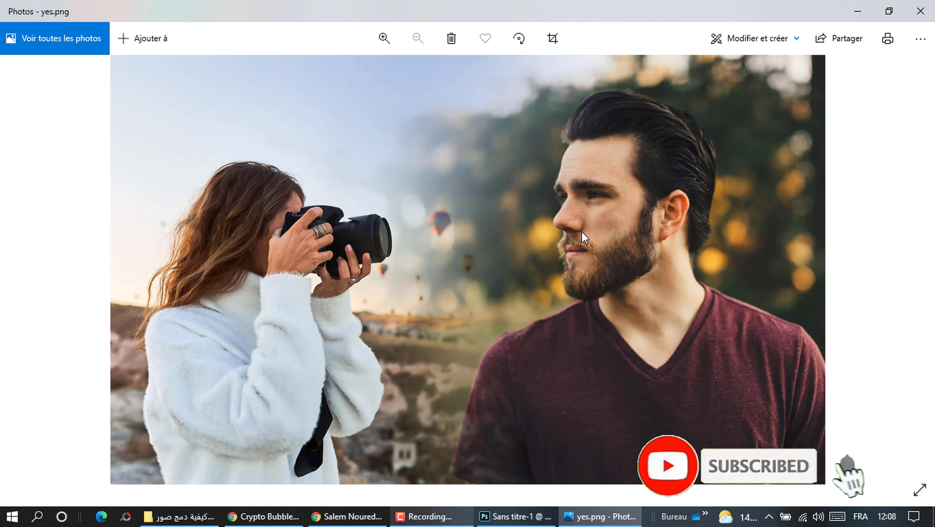
Step: View the original woman photographer photo, close it, and open the original bearded man photo
scroll(581, 231, "up", 1)
scroll(581, 231, "down", 1)
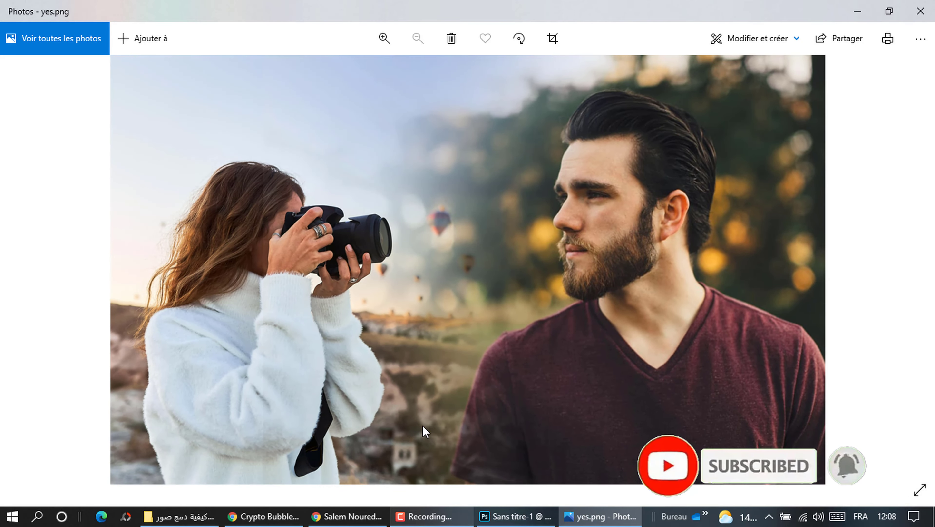
left_click(179, 516)
left_click(369, 199)
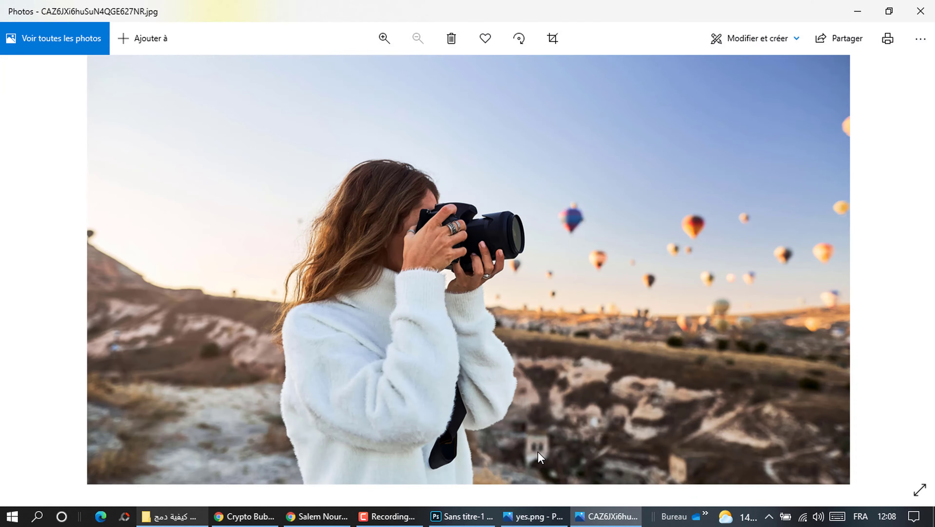
scroll(484, 291, "up", 1)
scroll(485, 291, "down", 1)
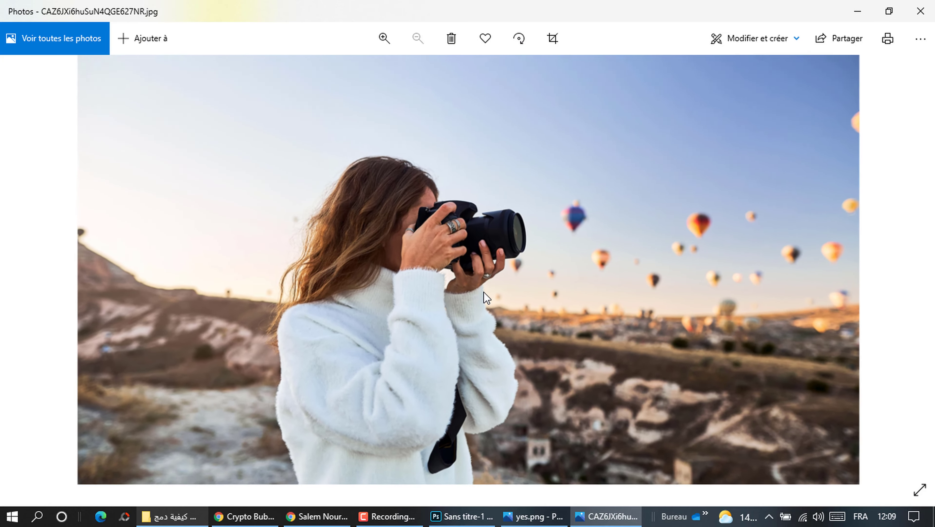
left_click(918, 15)
double_click(677, 174)
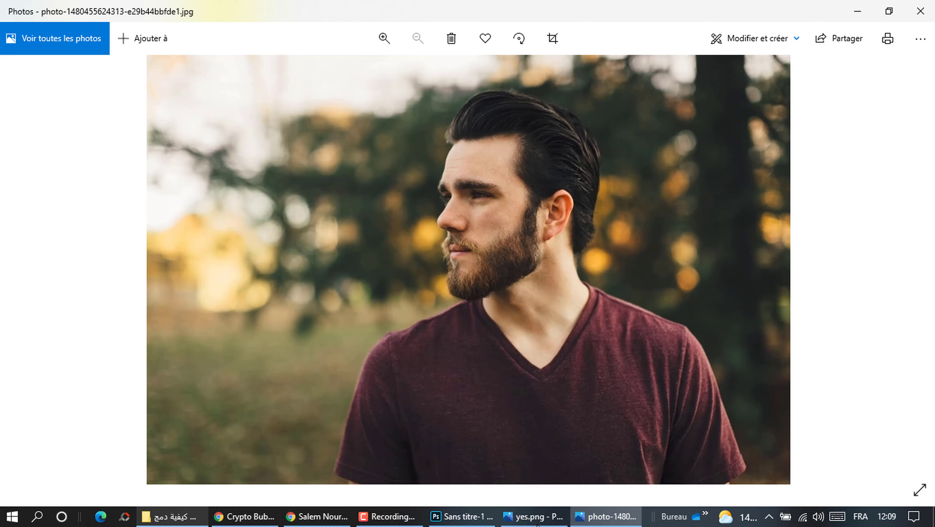
Step: Toggle between yes.png and the bearded man photo, then advance to the woman photo
left_click(538, 524)
left_click(609, 517)
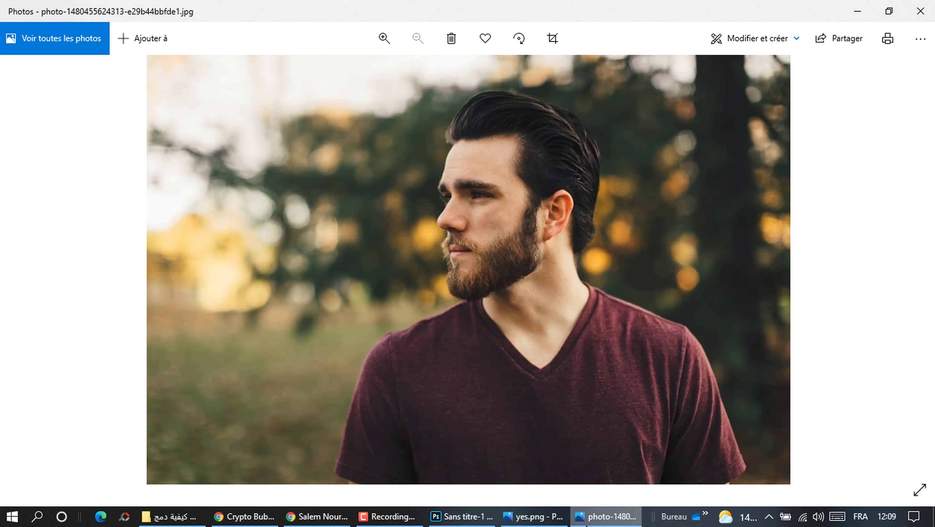
left_click(548, 523)
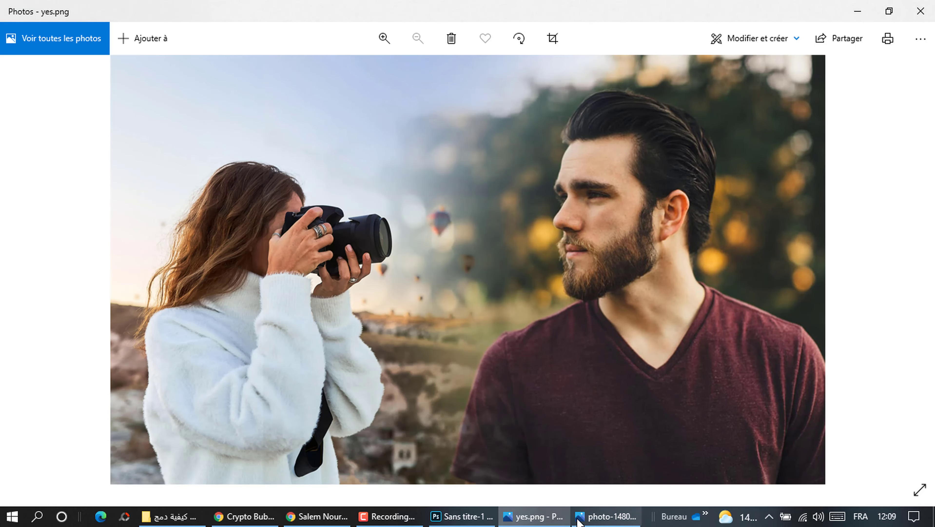
left_click(609, 517)
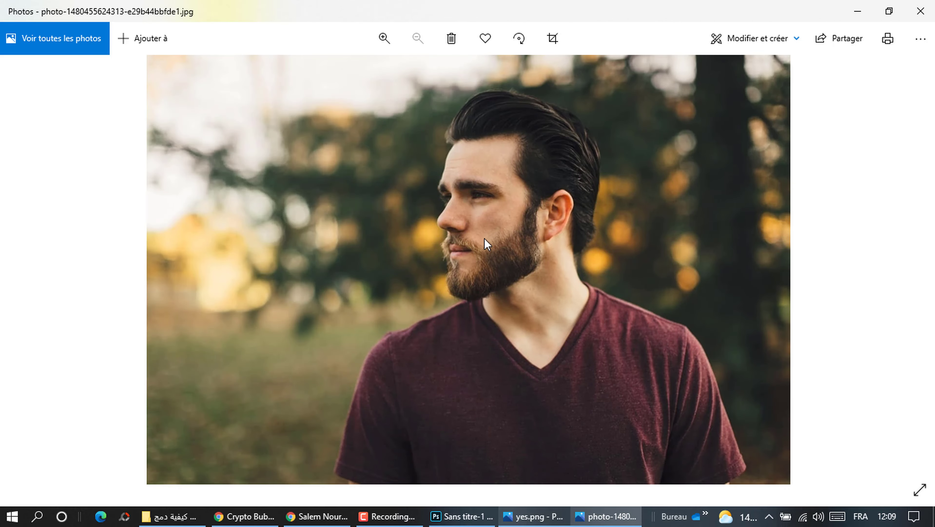
key("Right")
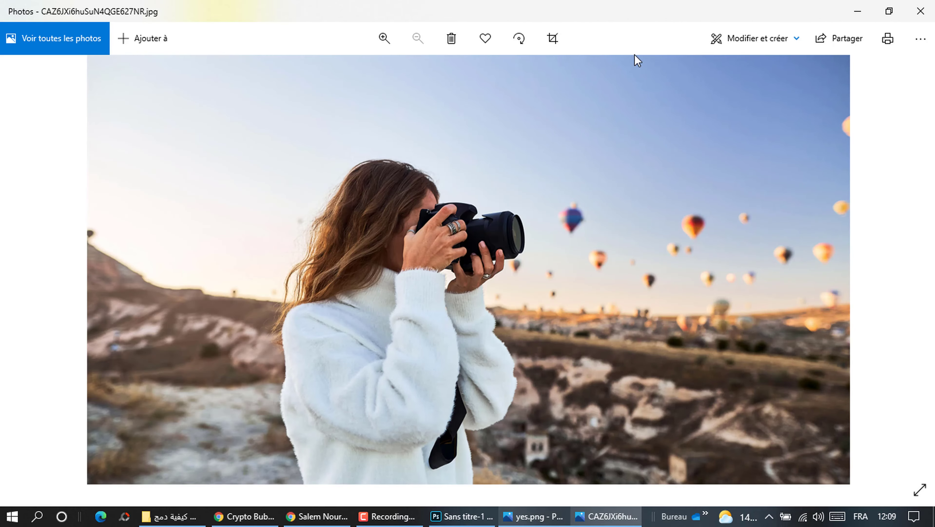